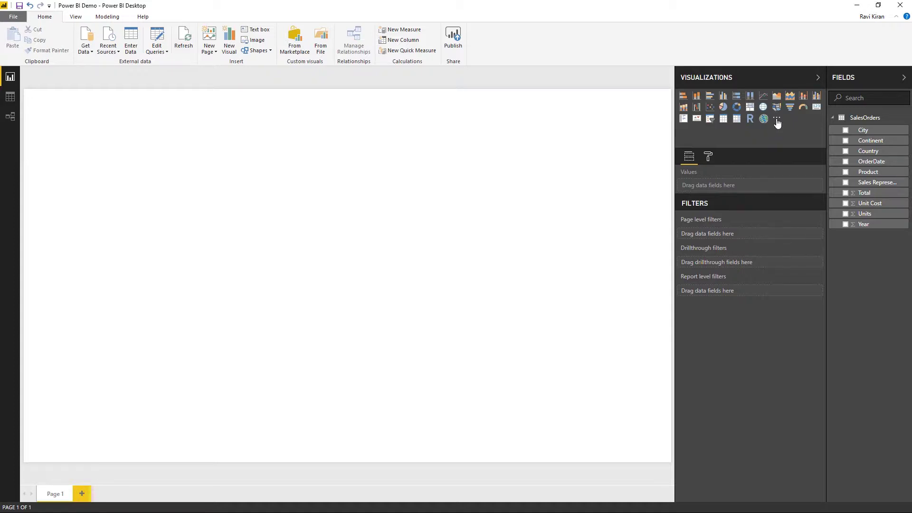
- Open the custom visuals menu from the Visualizations pane's '...' button
left_click(777, 119)
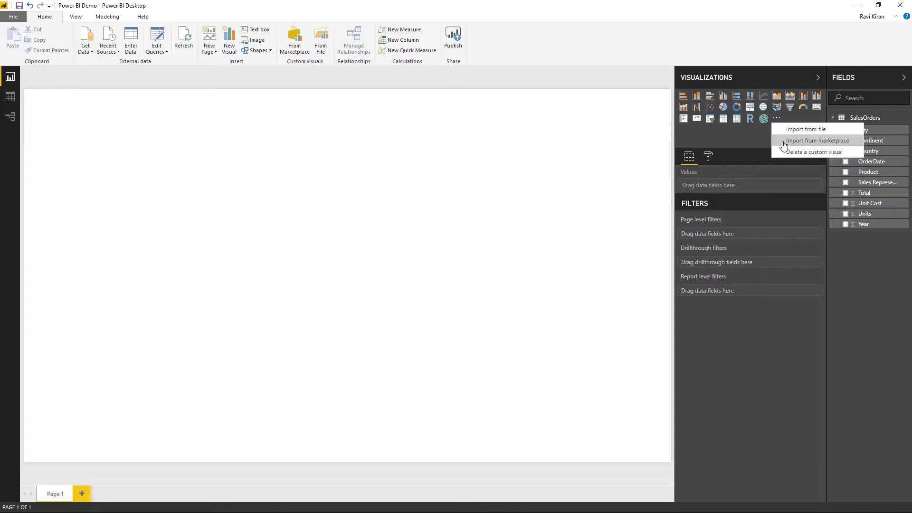
- Add the Histogram Chart visual from the marketplace and confirm the import
left_click(784, 142)
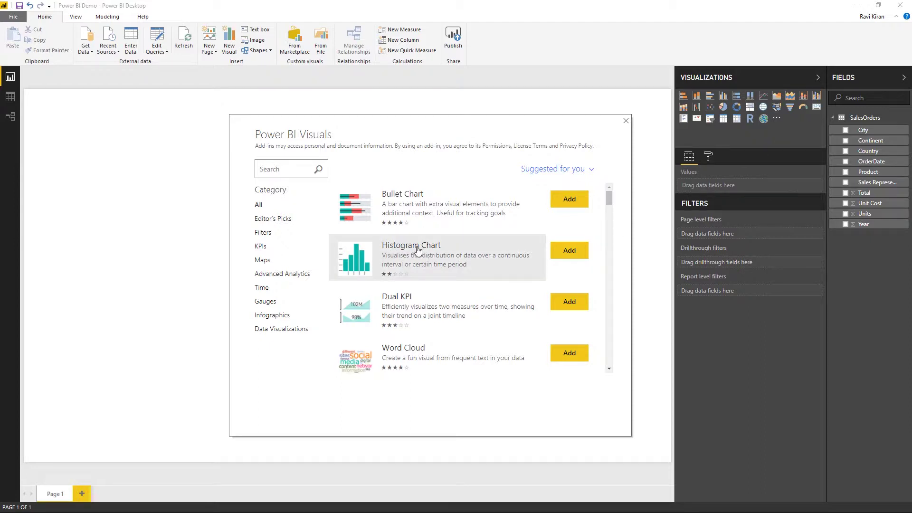
left_click(569, 250)
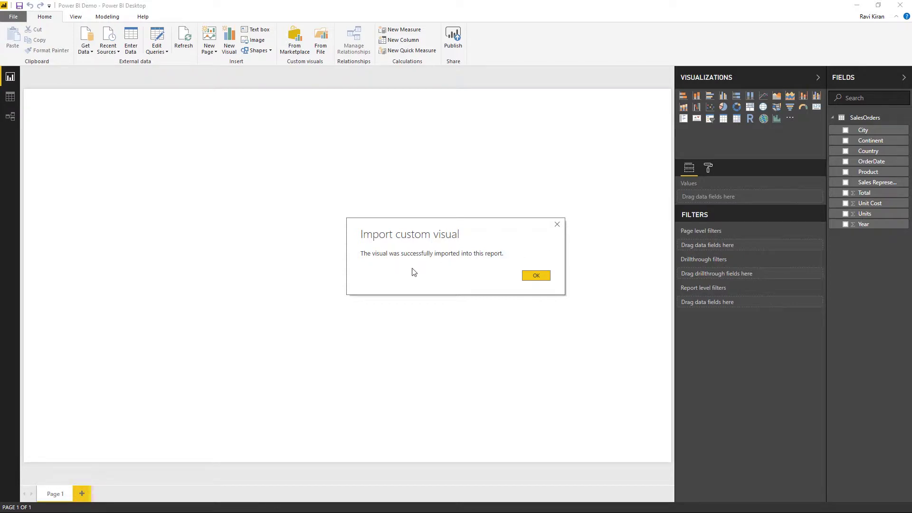
left_click(539, 276)
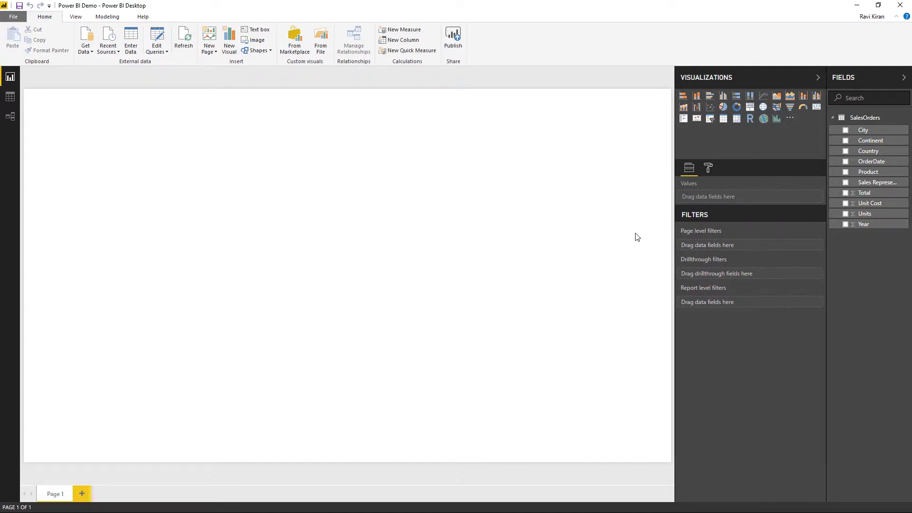
- Insert a Histogram Chart of Unit Cost and stretch it wider and taller on Page 1
left_click(777, 119)
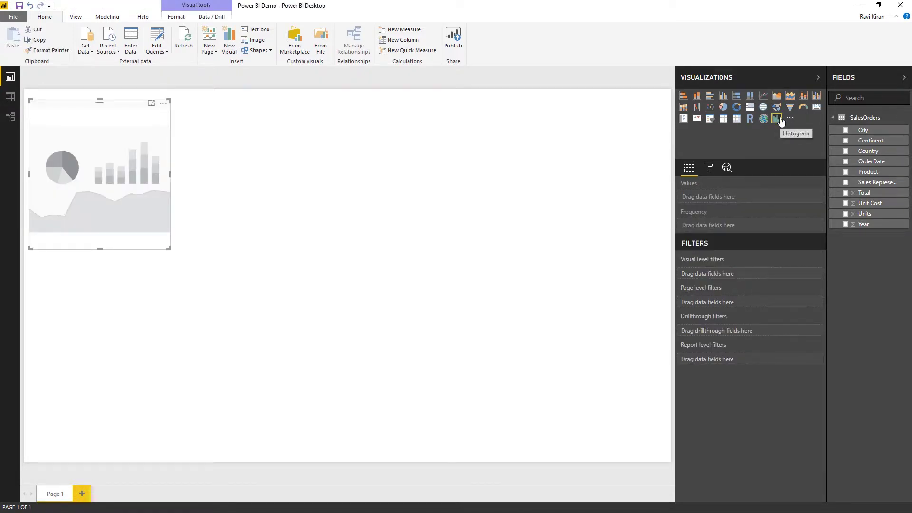
left_click(847, 205)
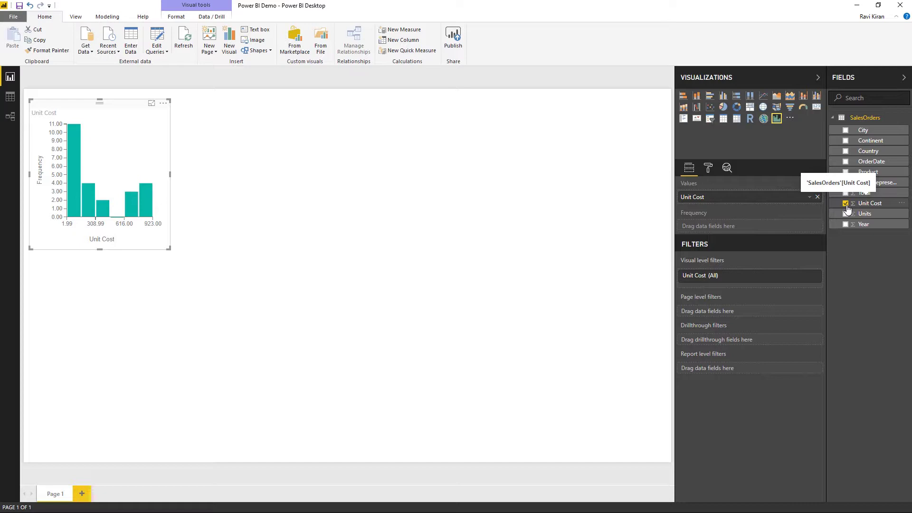
left_click_drag(168, 248, 264, 289)
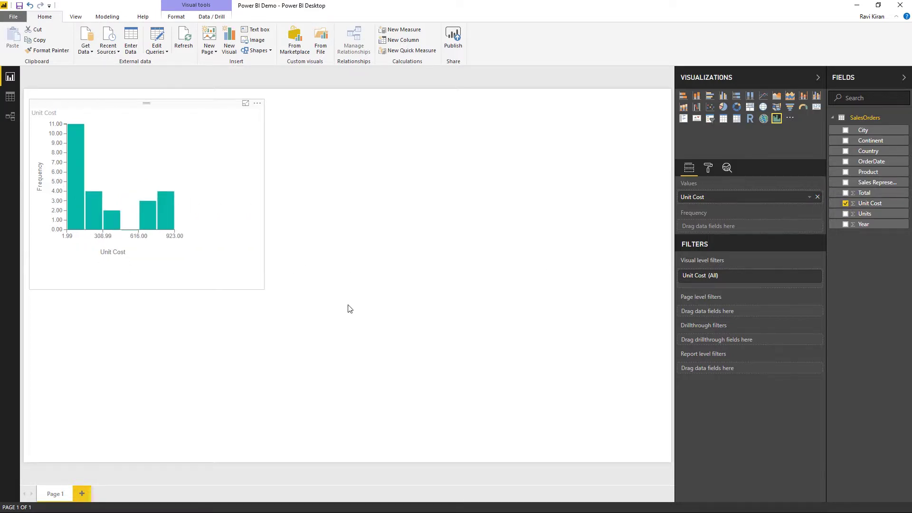
left_click_drag(350, 308, 538, 341)
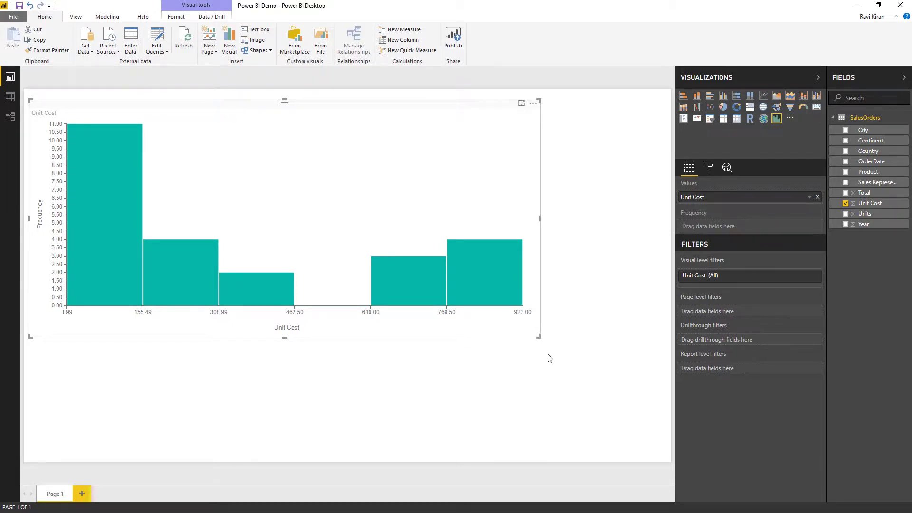
mouse_move(110, 253)
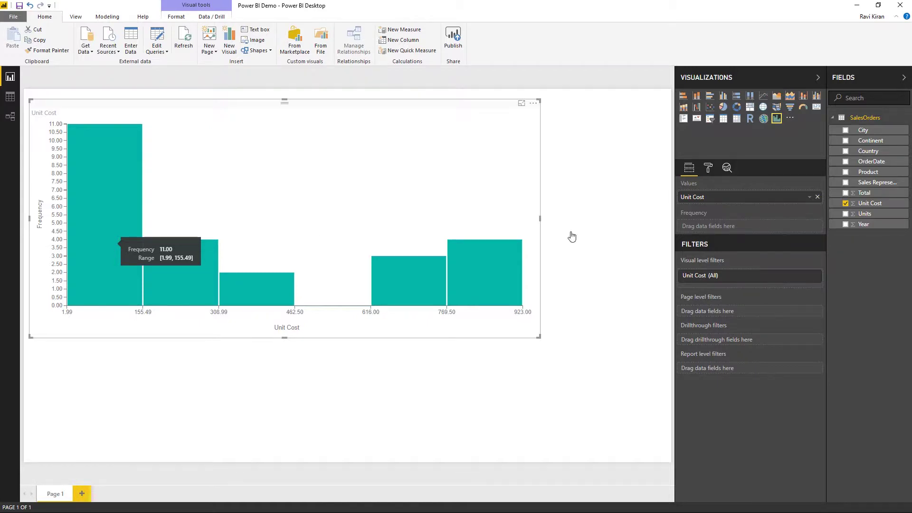
left_click(710, 170)
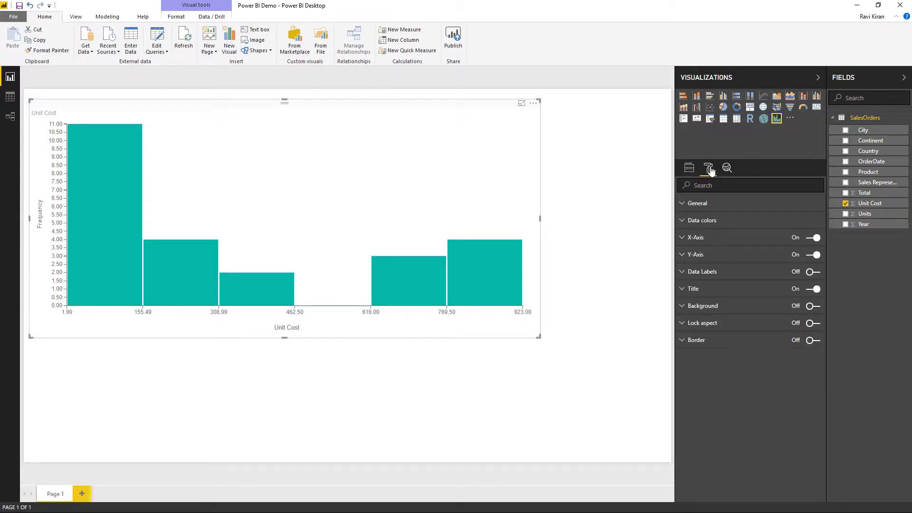
- Set Bins to 5 under General, keeping Frequency on so the y-axis shows counts
left_click(697, 204)
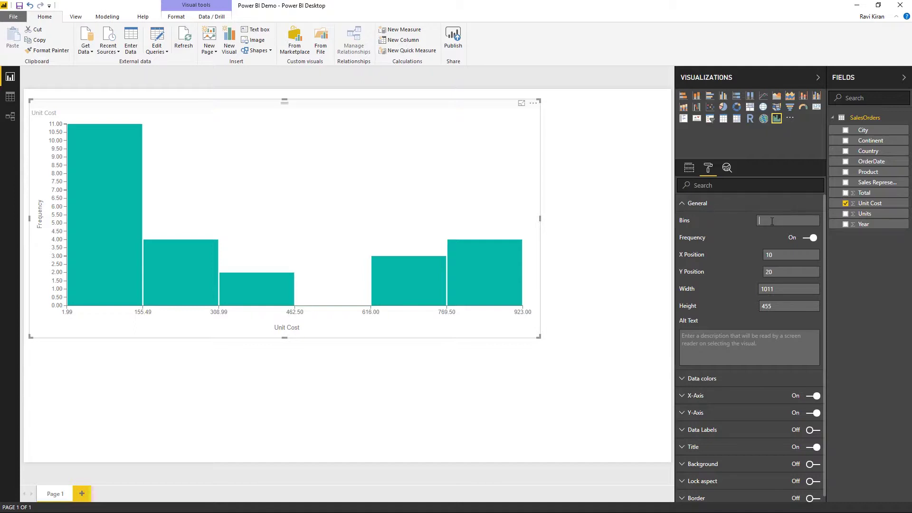
type("5")
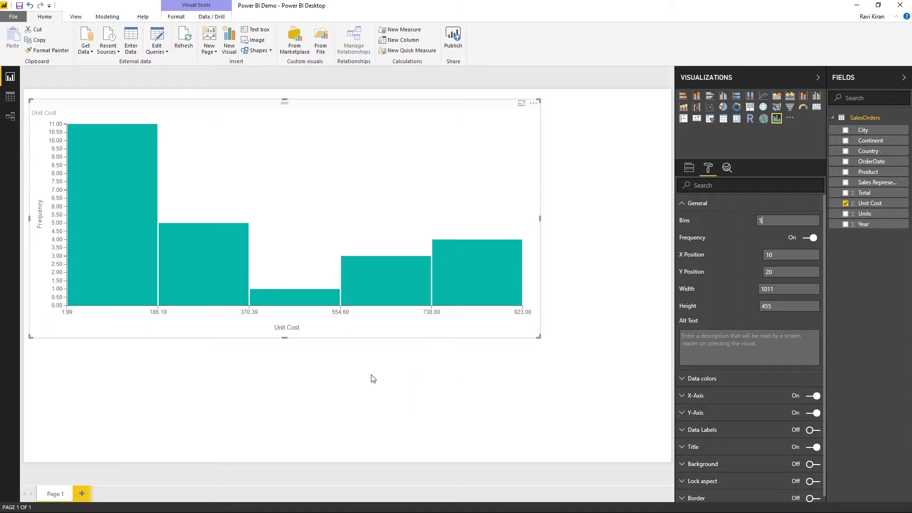
left_click(689, 207)
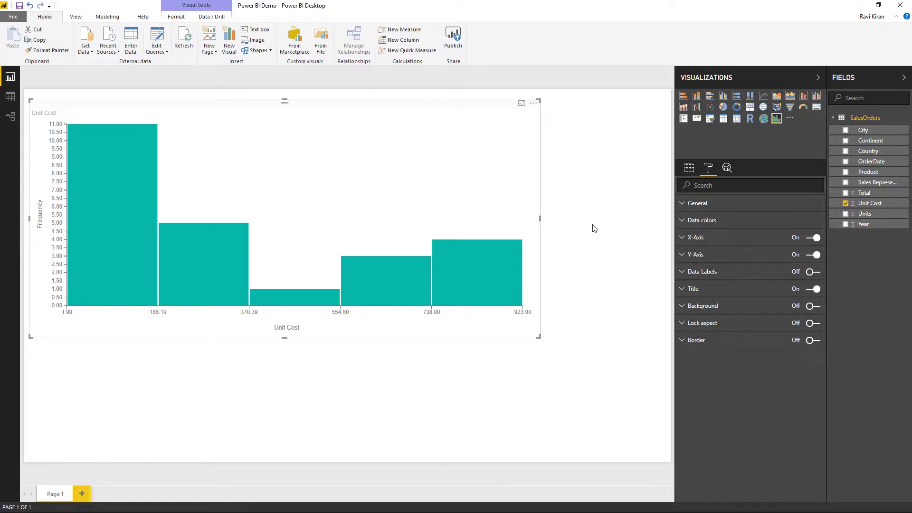
left_click(690, 208)
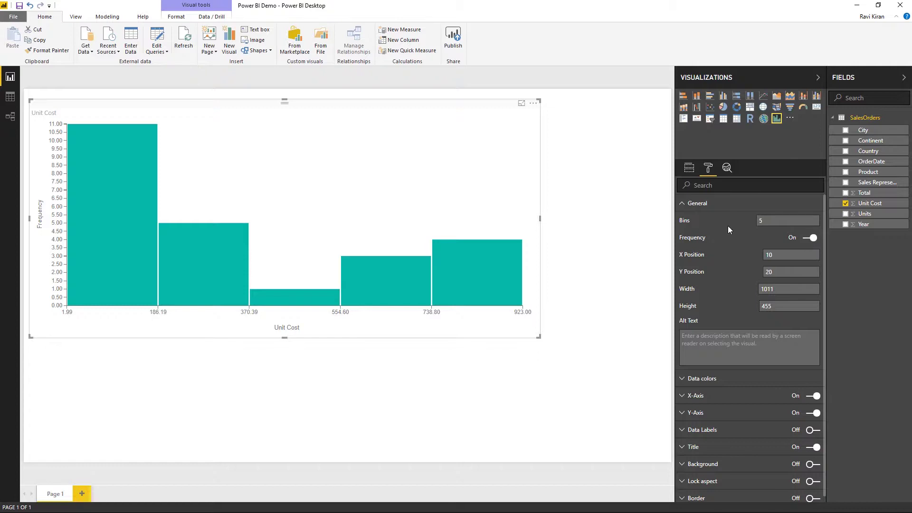
left_click(809, 238)
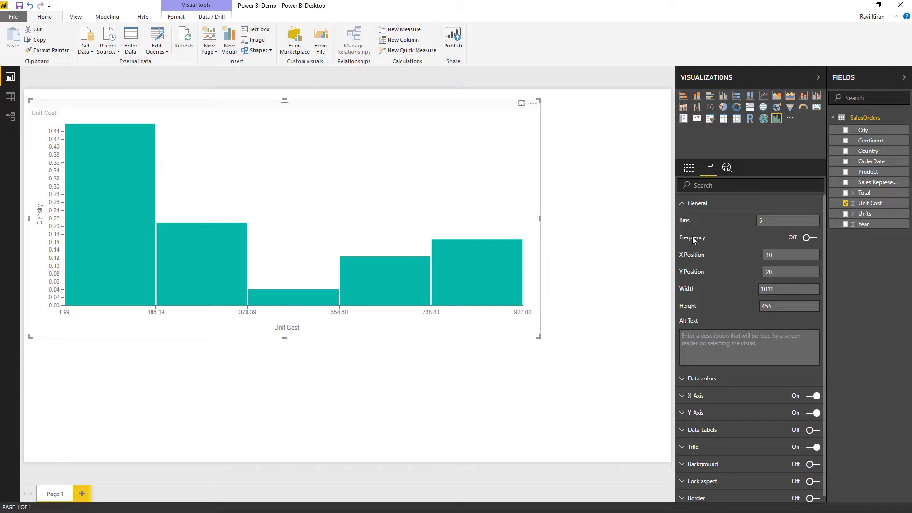
left_click(815, 239)
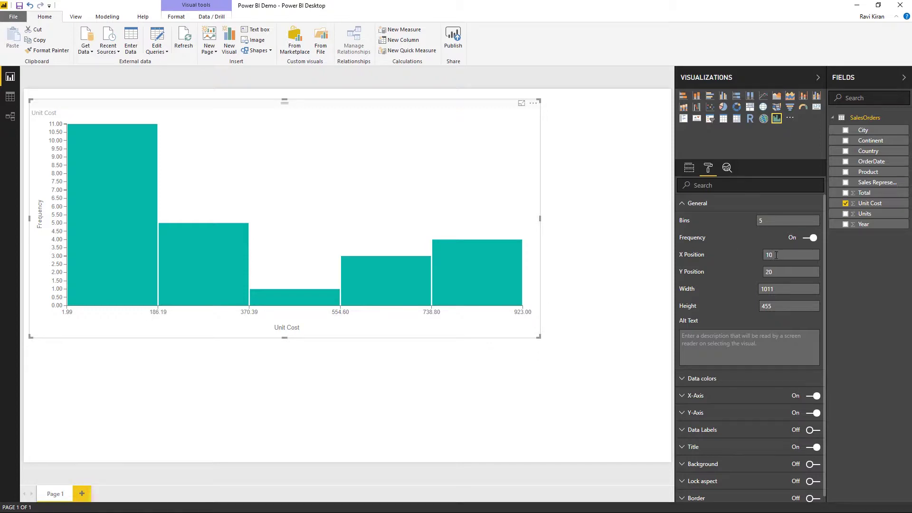
- Place the histogram at X 30, Y 80 with width 800 and height 500
type("30")
key("Return")
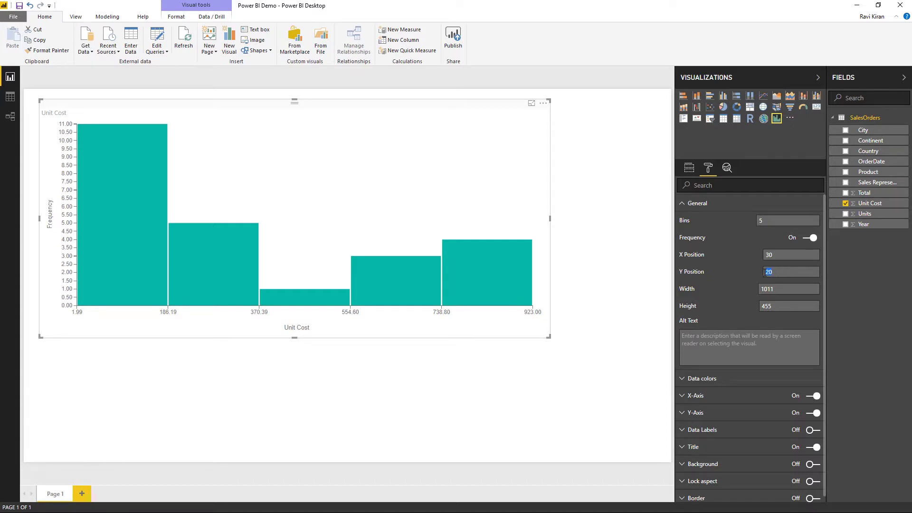
type("80")
key("Return")
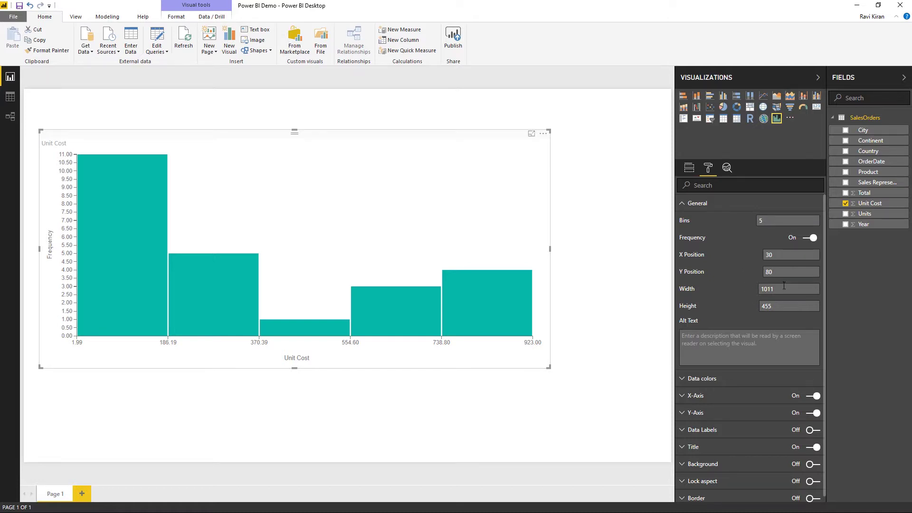
type("800")
key("Return")
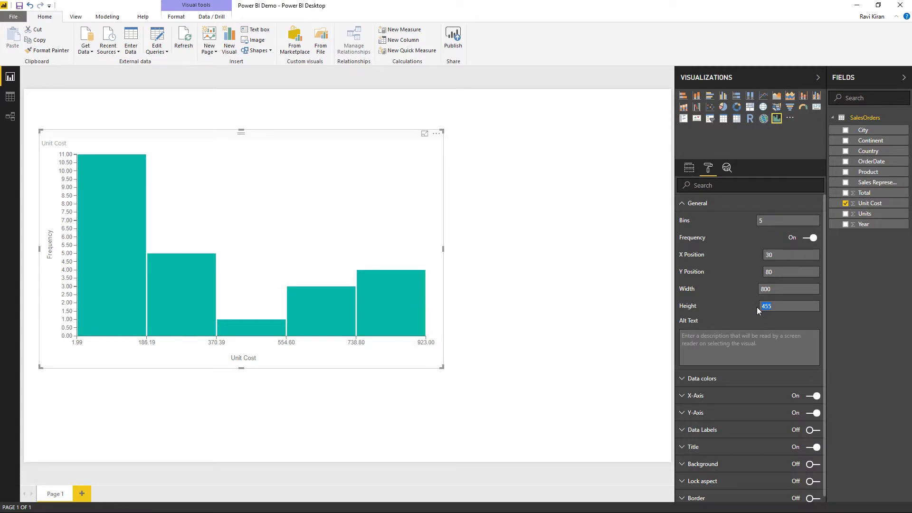
left_click(758, 306)
type("500")
key("Return")
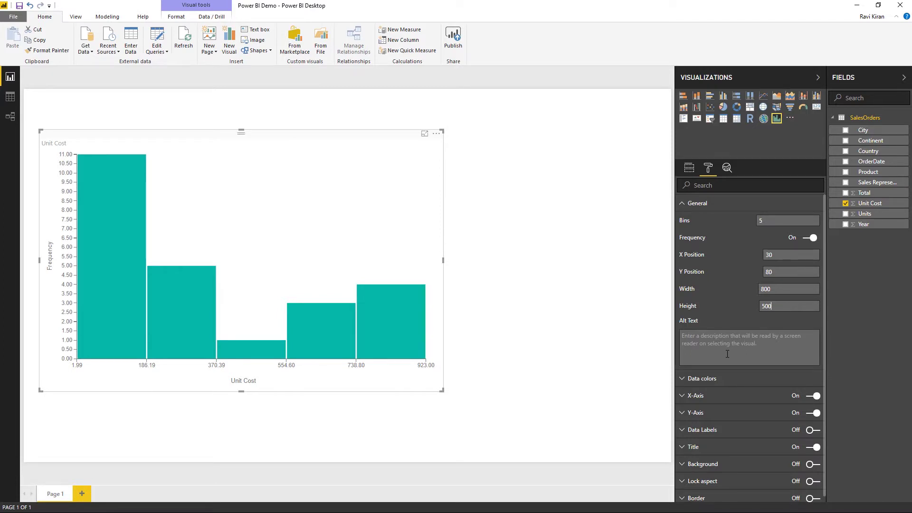
left_click(687, 208)
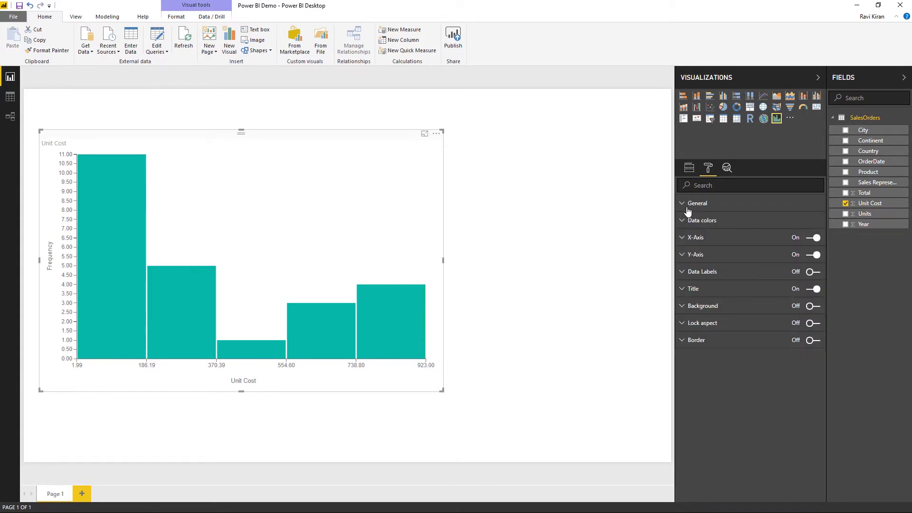
- Change the Data colors fill of the histogram bars to dark grey
left_click(702, 225)
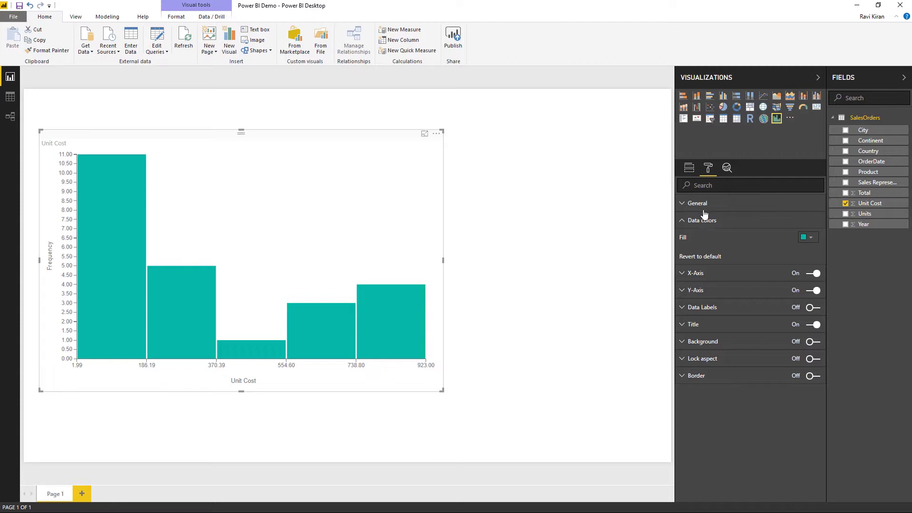
left_click(814, 239)
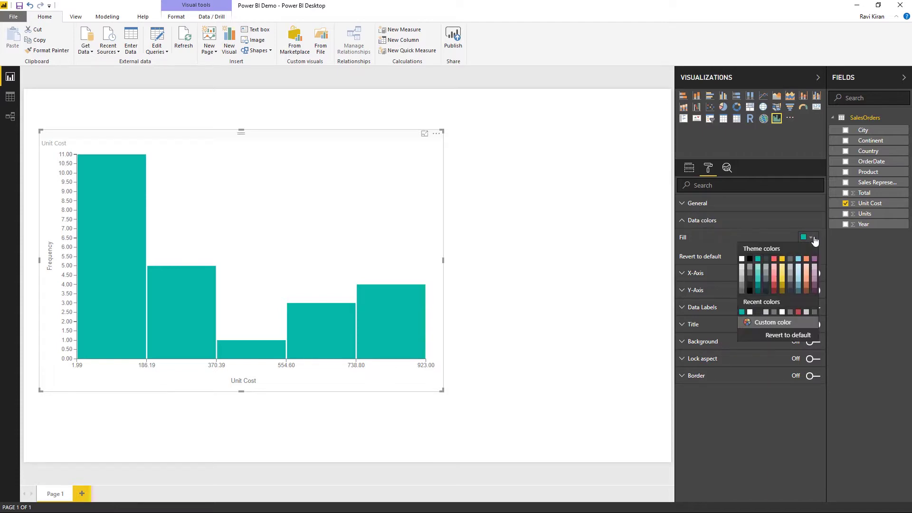
left_click(791, 287)
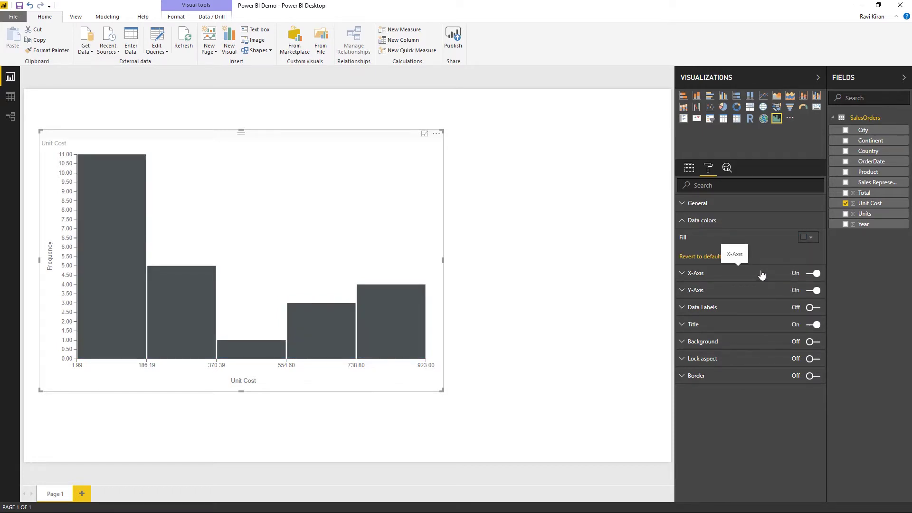
left_click(704, 221)
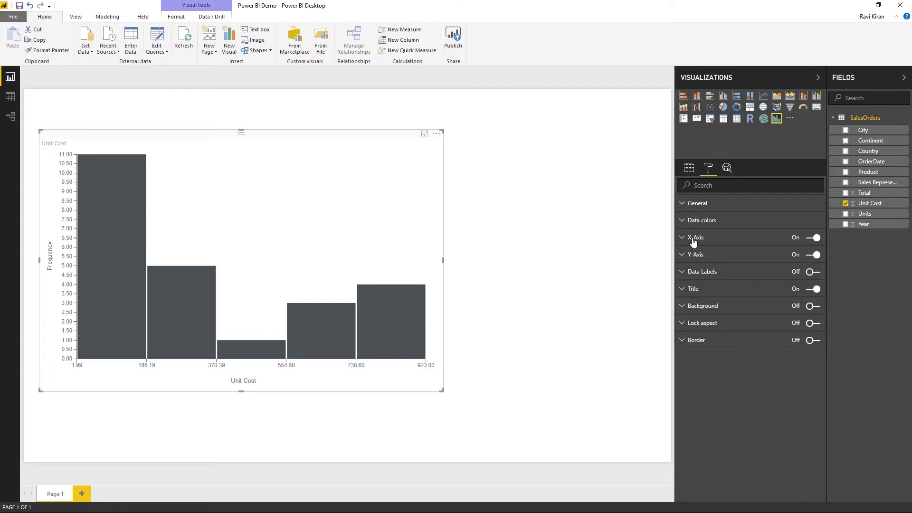
- Keep the x-axis labels on and colour them teal
left_click(694, 239)
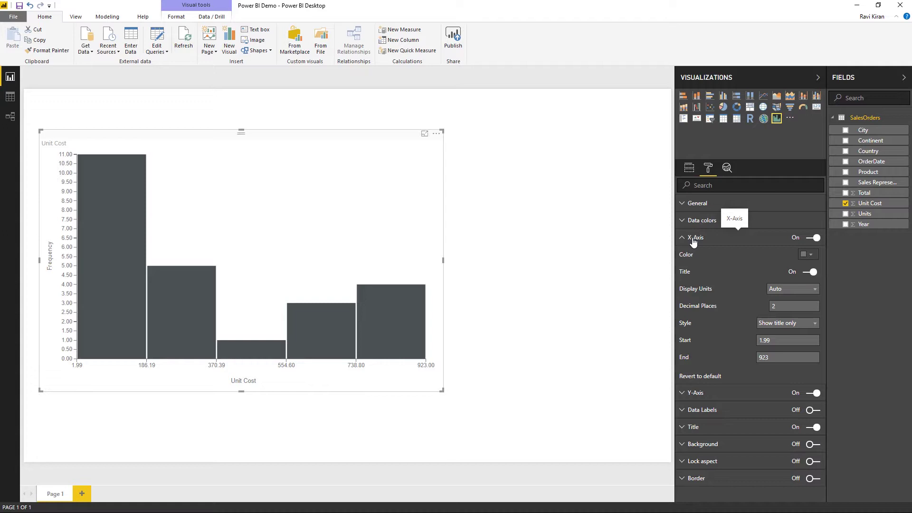
left_click(811, 240)
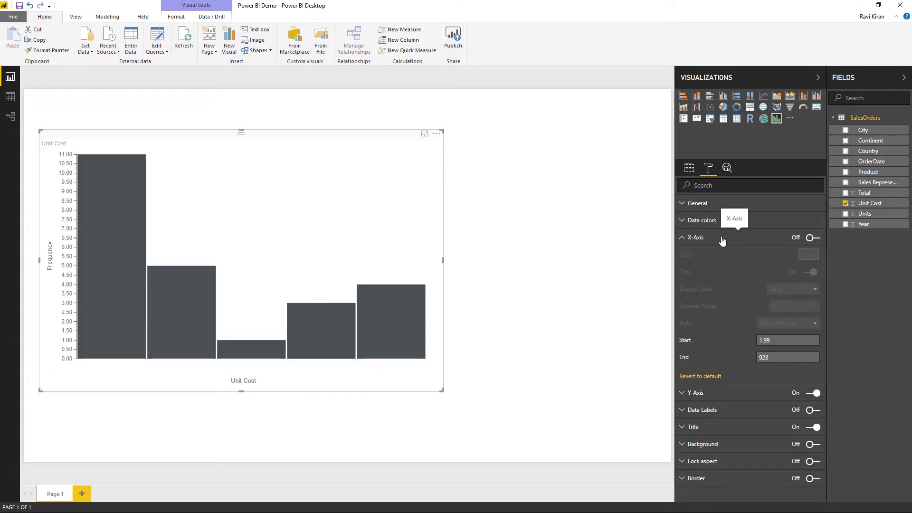
left_click(812, 237)
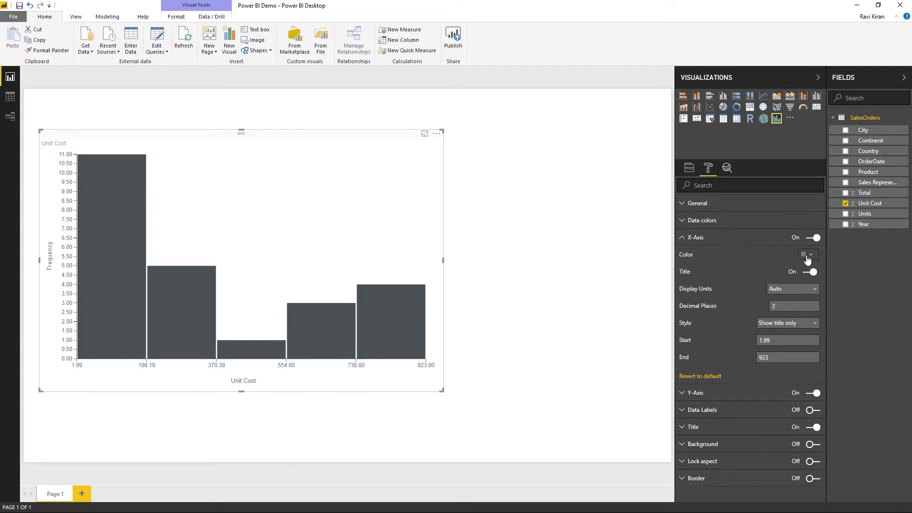
left_click(812, 255)
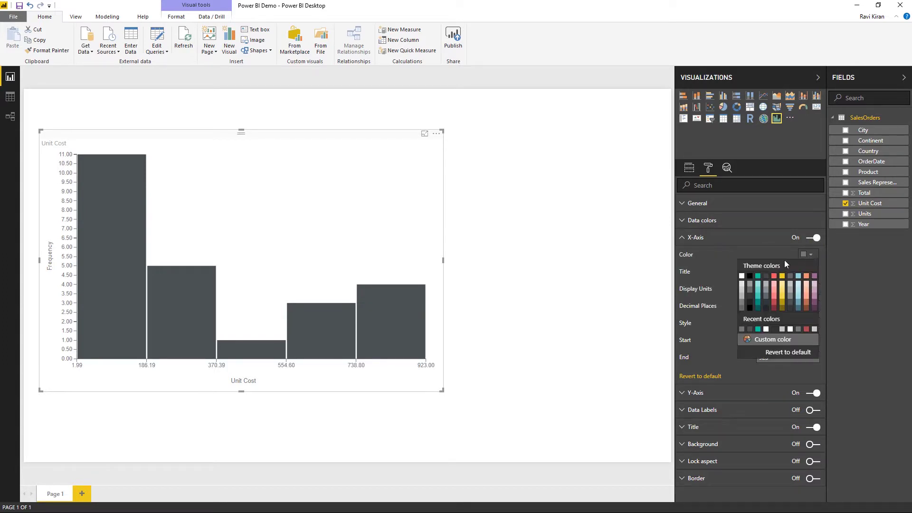
left_click(759, 306)
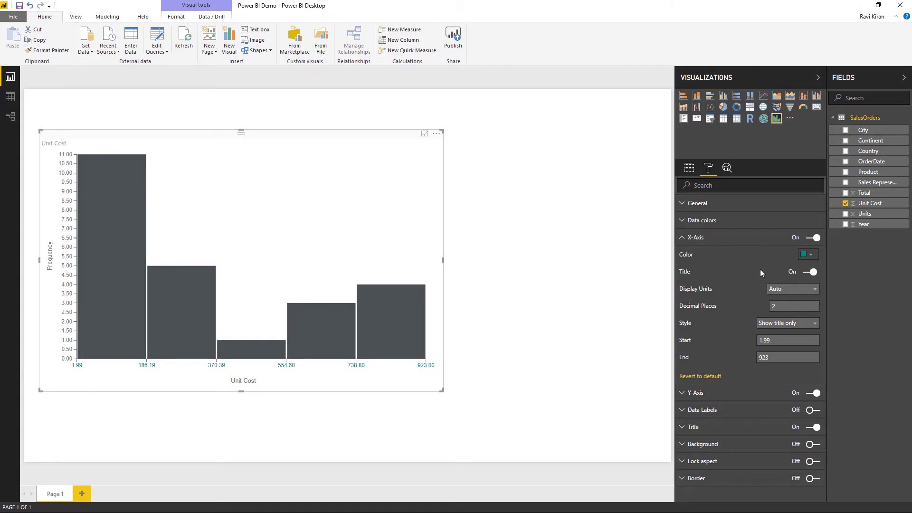
- Show the x-axis Unit Cost title and display values in Thousands with 1 decimal place
left_click(805, 273)
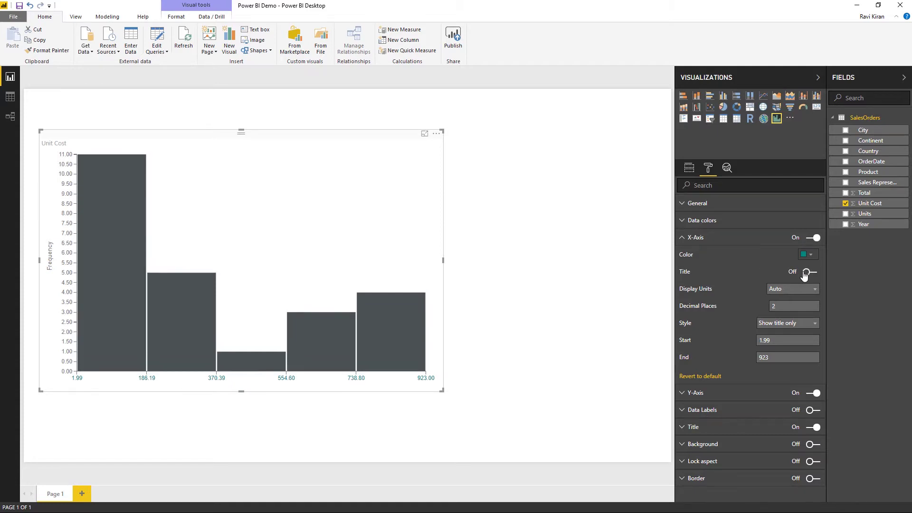
left_click(807, 273)
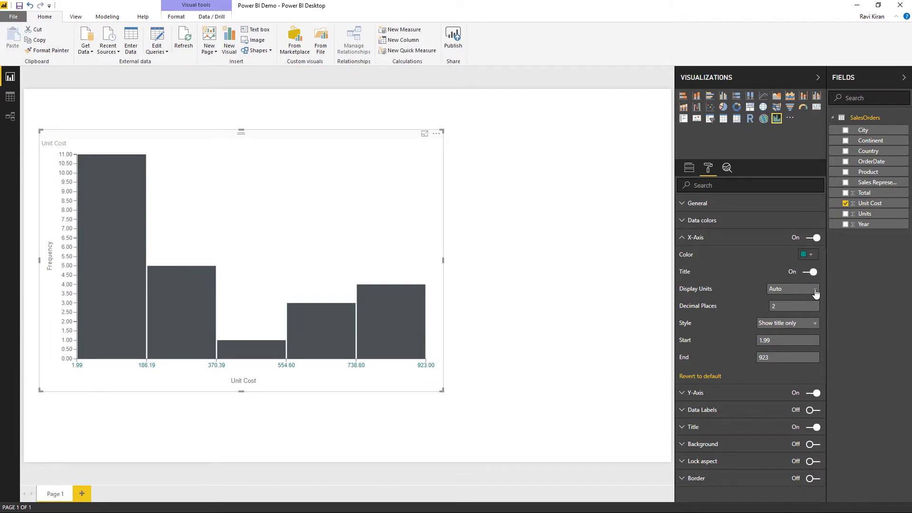
left_click(815, 292)
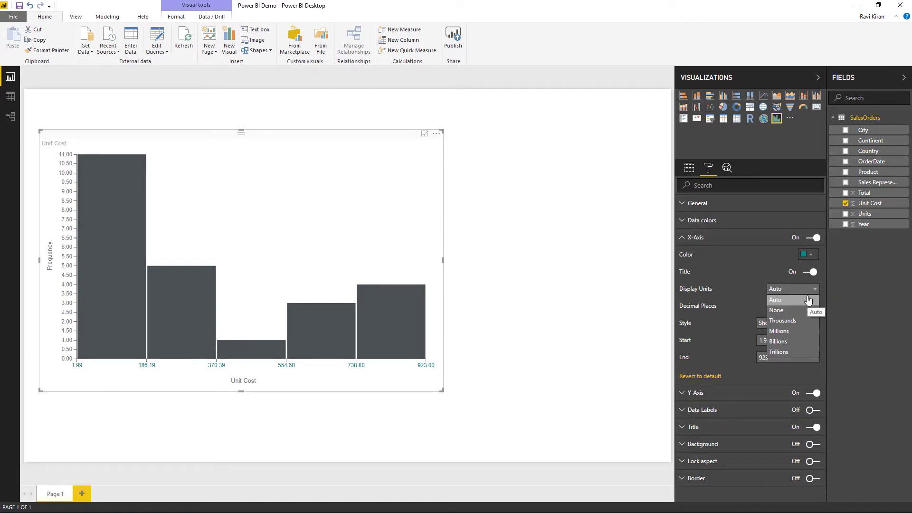
left_click(791, 323)
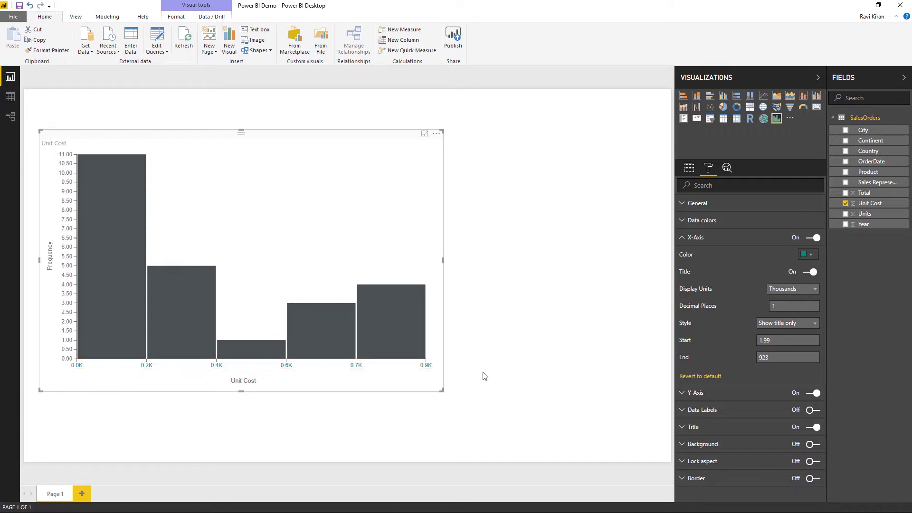
- Turn Data Labels on so each bar shows its count (11, 5, 1, 3, 4)
left_click(691, 242)
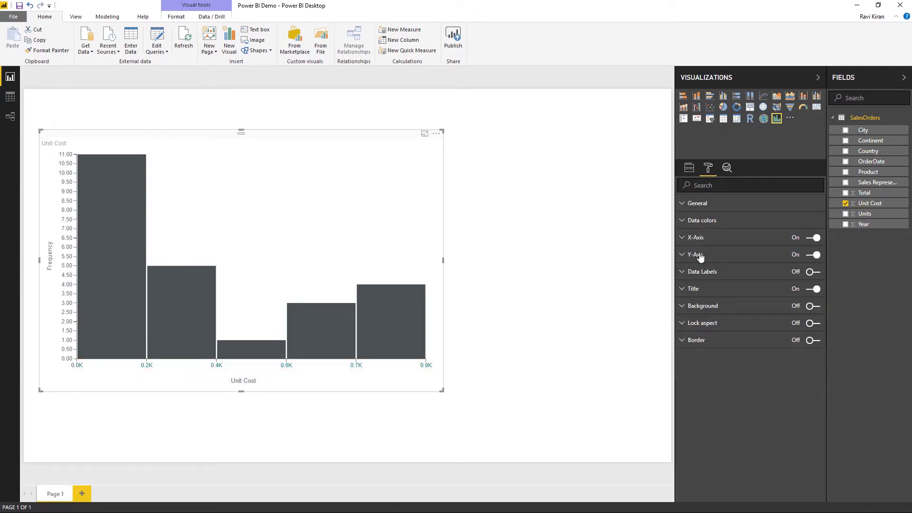
left_click(700, 256)
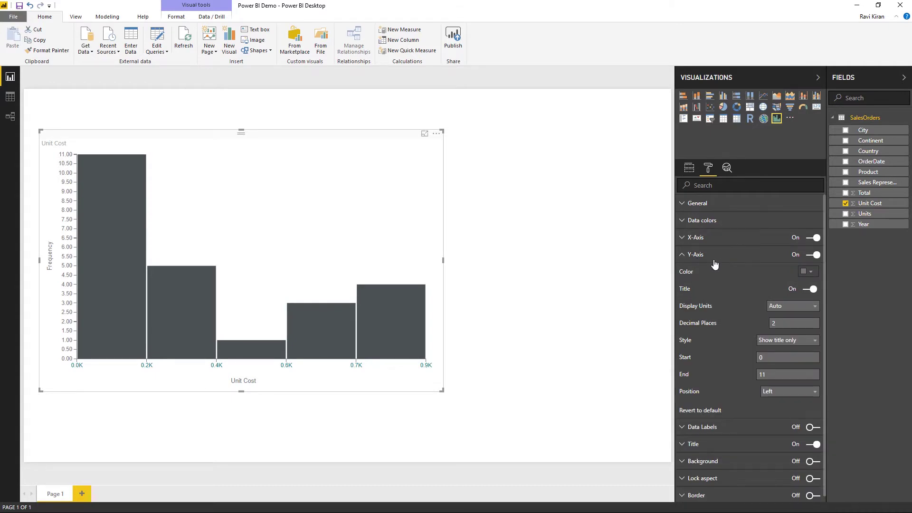
left_click(699, 257)
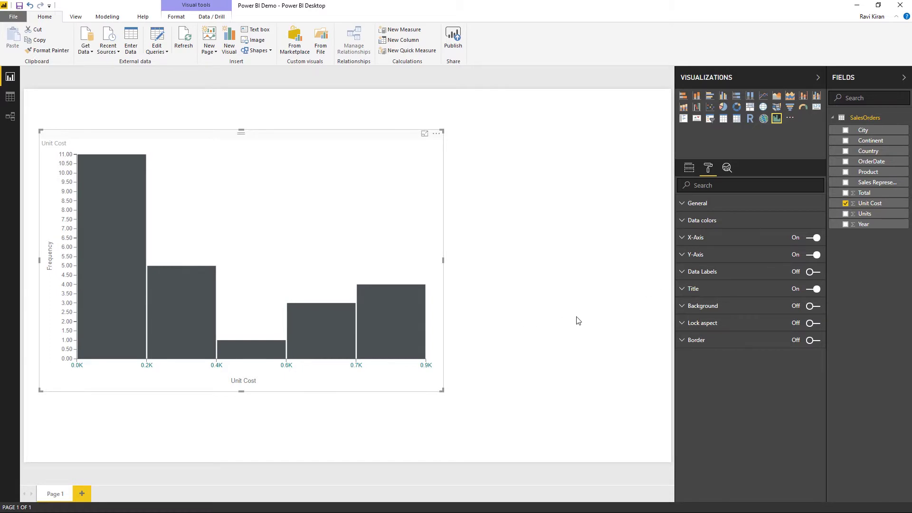
left_click(817, 273)
- Colour the data labels mauve and raise their text size to 12
left_click(710, 273)
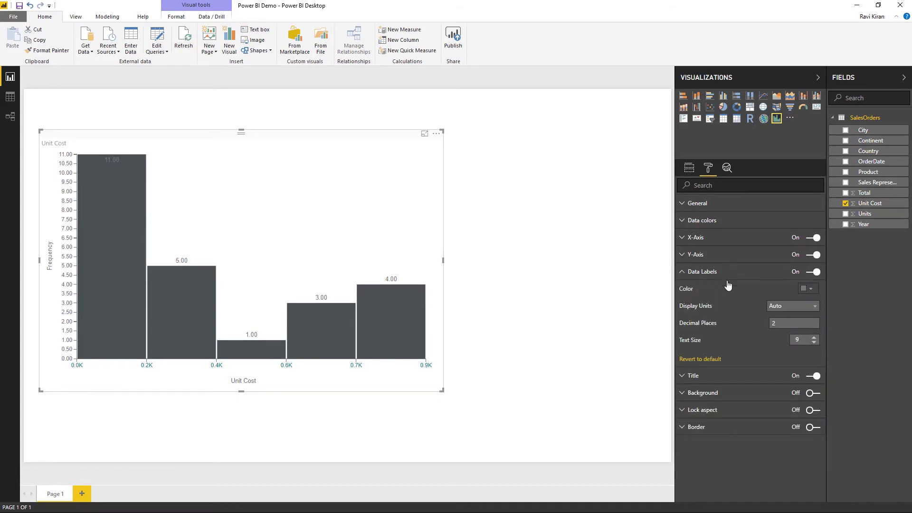
left_click(813, 290)
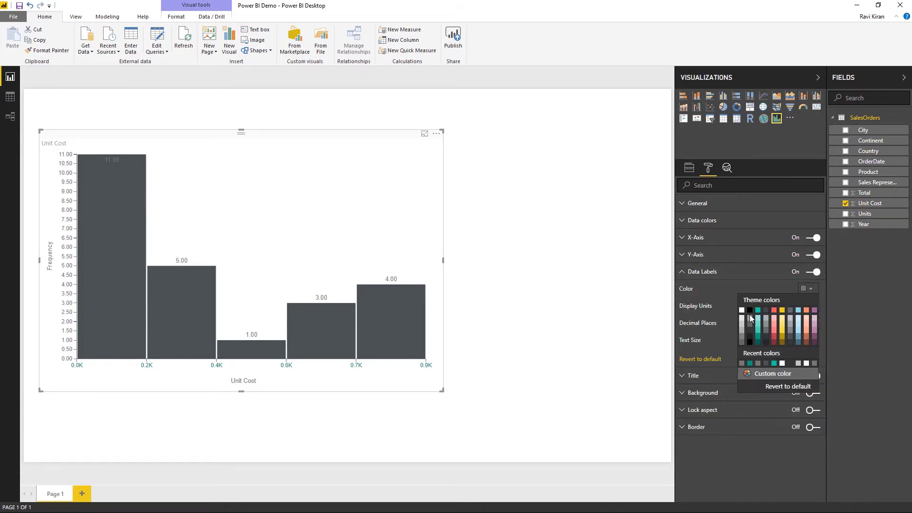
left_click(815, 337)
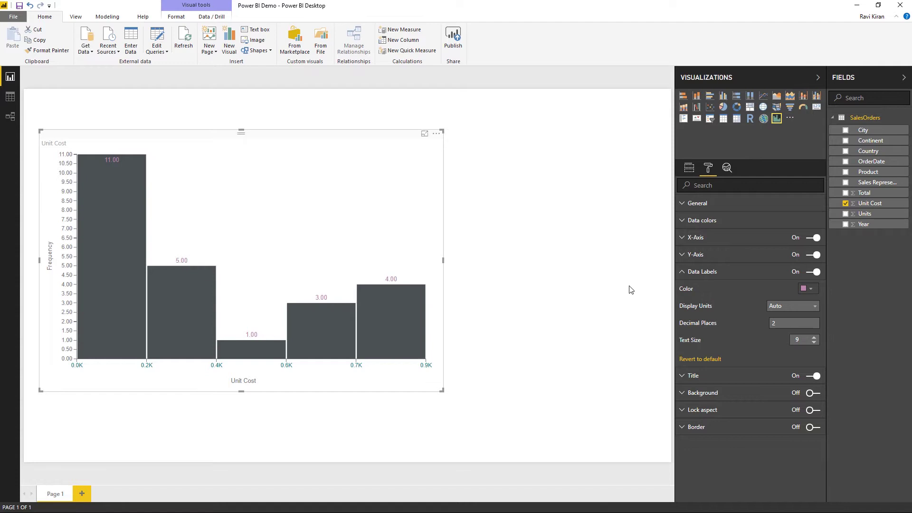
left_click(781, 311)
left_click(779, 306)
left_click(814, 337)
left_click(702, 278)
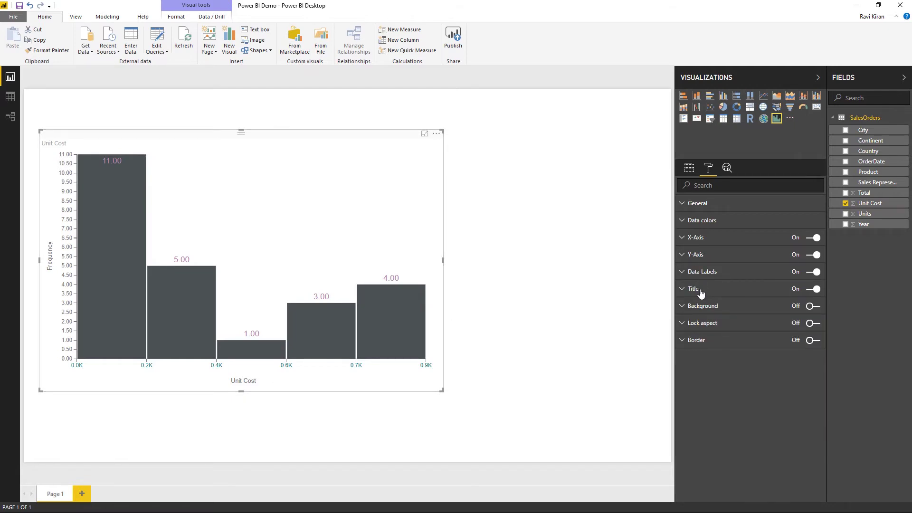
- Append ' - Histogram' to the title text, centre it and set text size 10
left_click(701, 294)
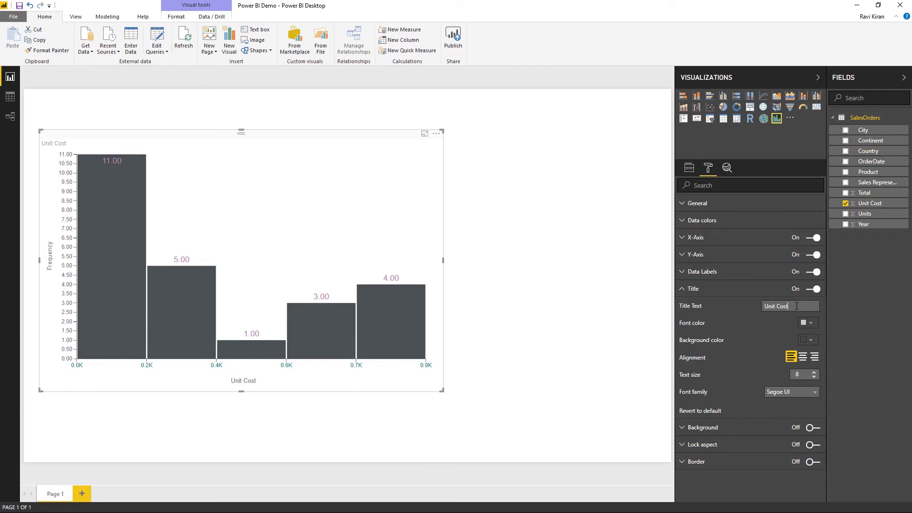
type("Histogram")
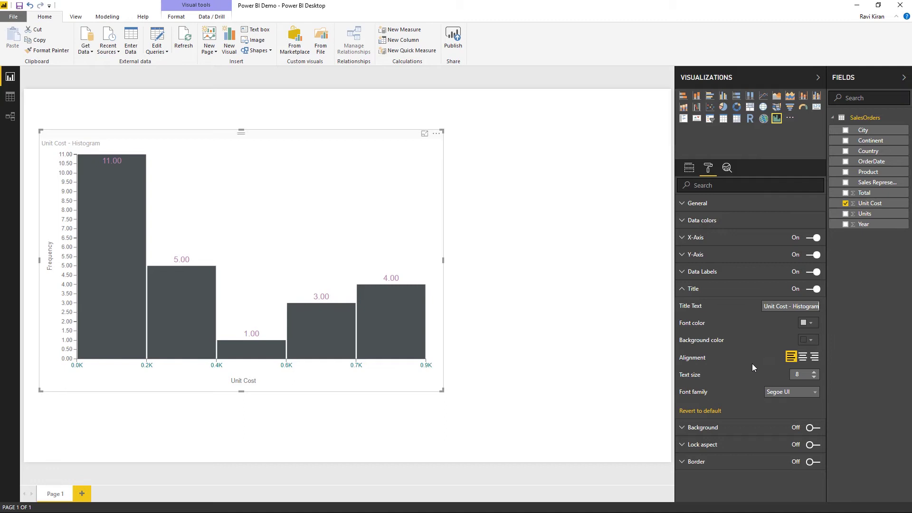
left_click(803, 356)
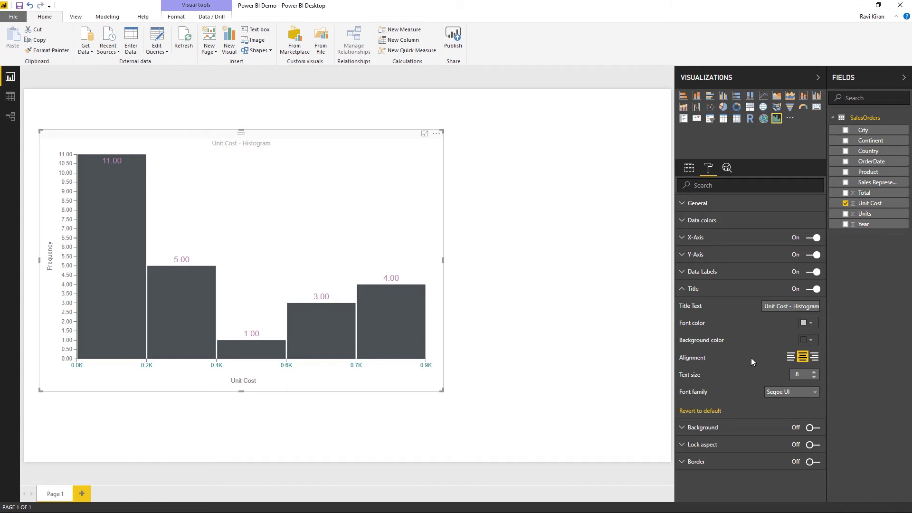
left_click(815, 372)
left_click(815, 373)
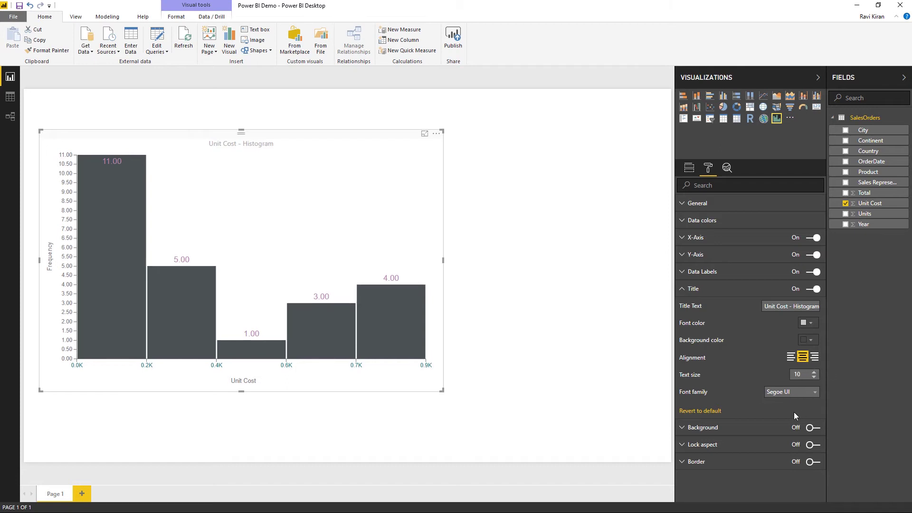
left_click(707, 291)
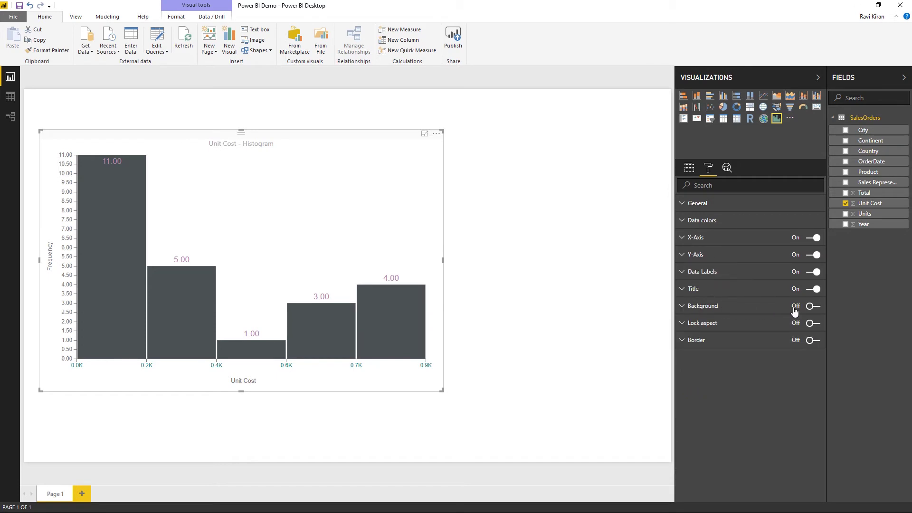
left_click(819, 309)
left_click(721, 312)
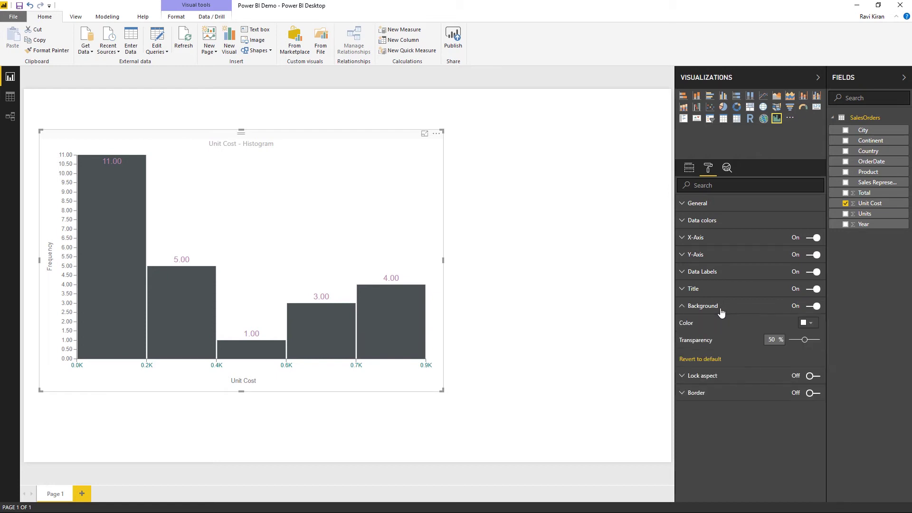
left_click(811, 325)
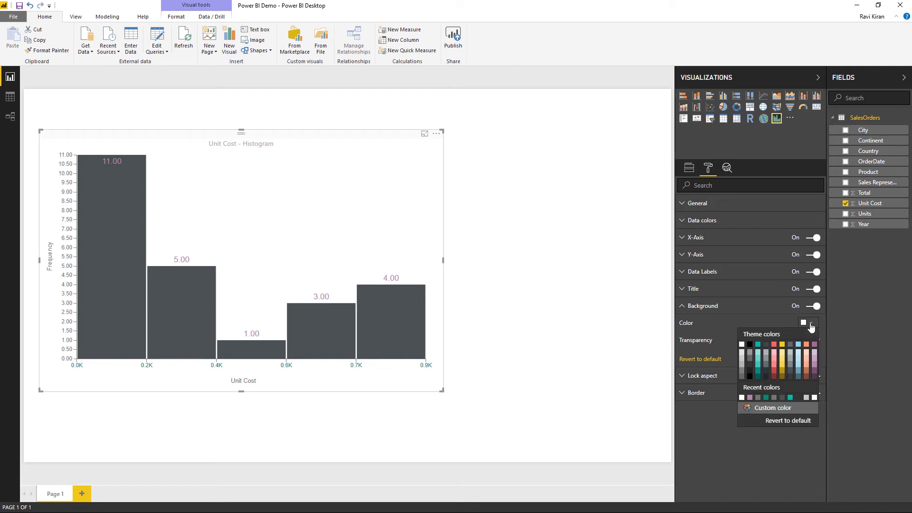
left_click(751, 362)
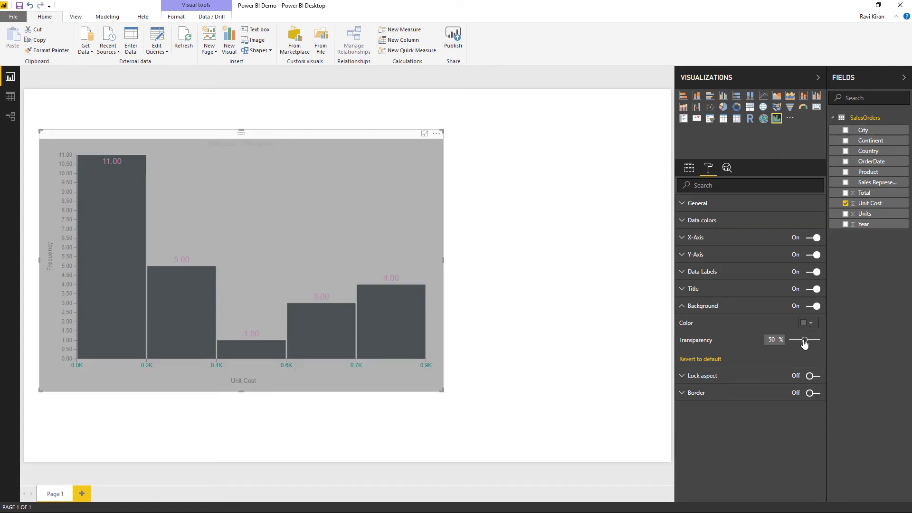
mouse_move(812, 345)
left_mouse_down()
mouse_move(788, 345)
mouse_move(815, 344)
left_mouse_up()
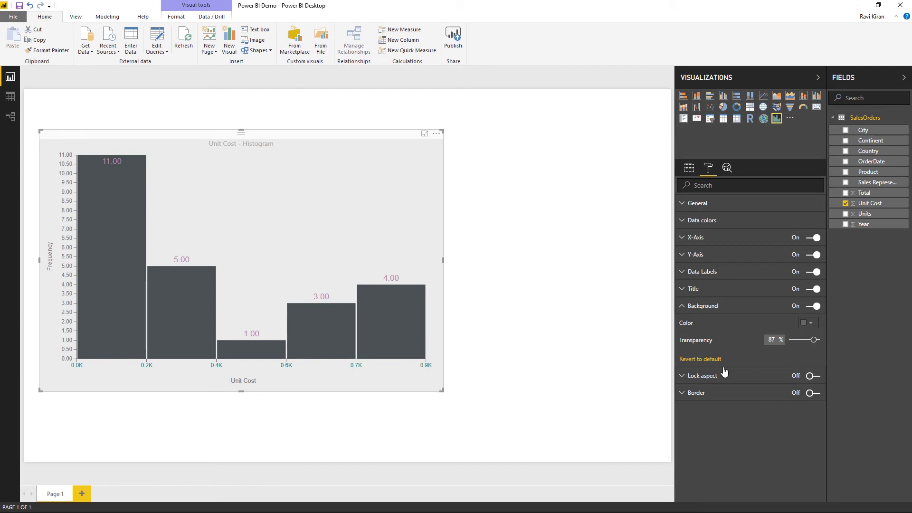
left_click(686, 361)
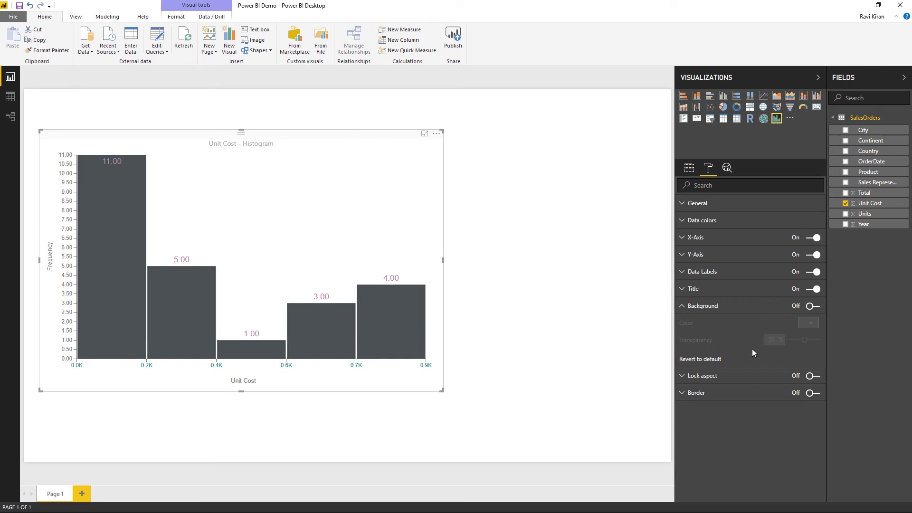
left_click(703, 307)
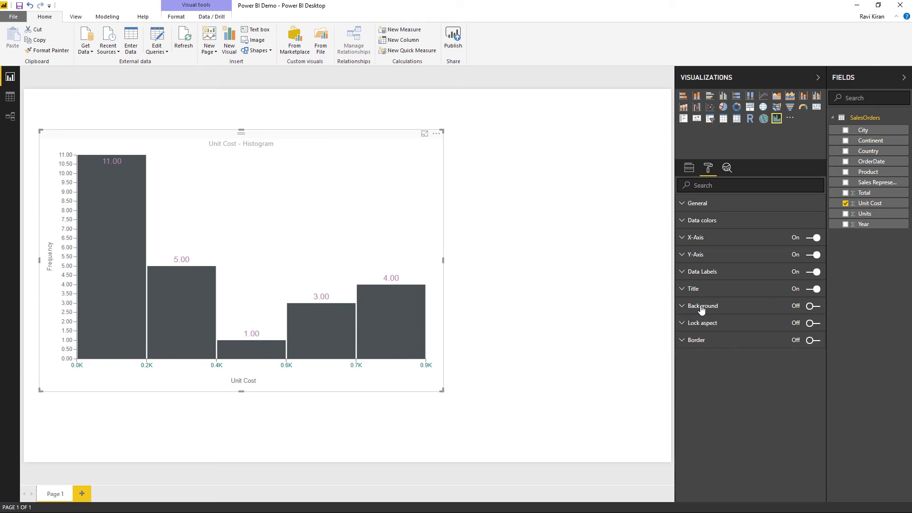
- Switch the Unit Cost histogram's Border on and set the border colour to grey
left_click(695, 342)
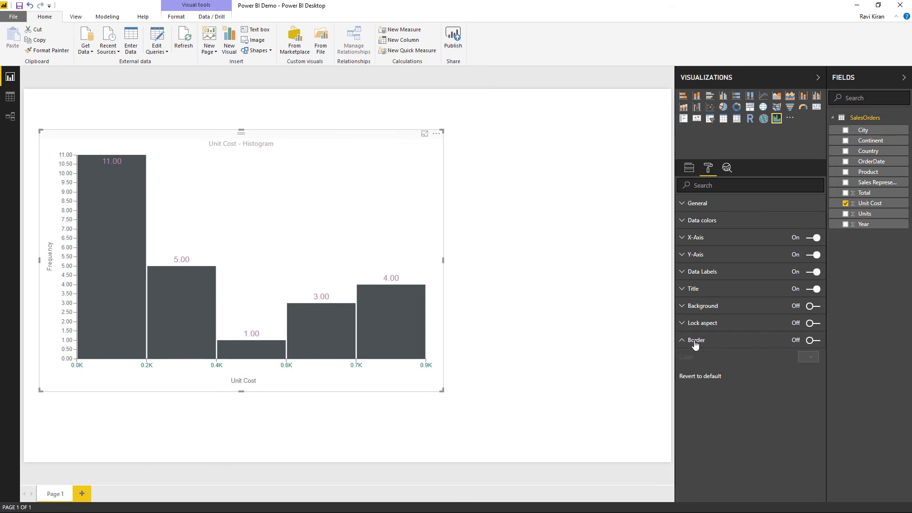
left_click(545, 263)
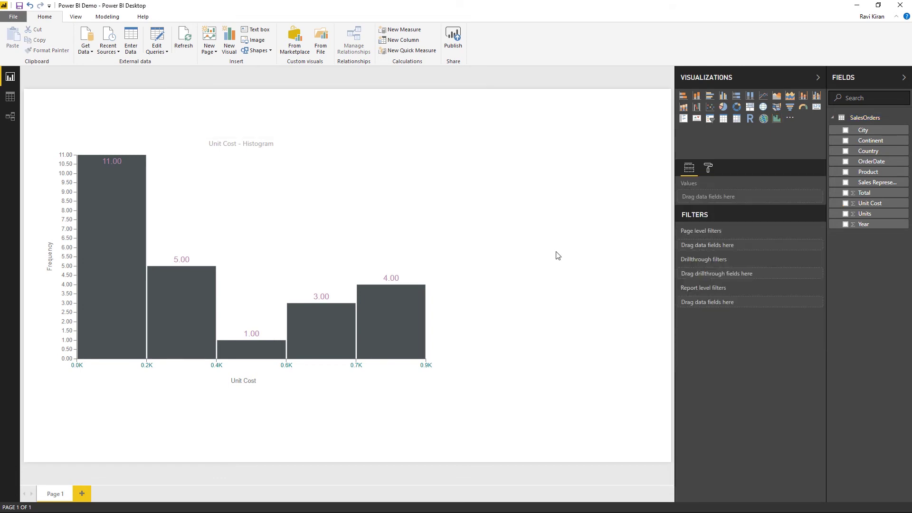
left_click(351, 212)
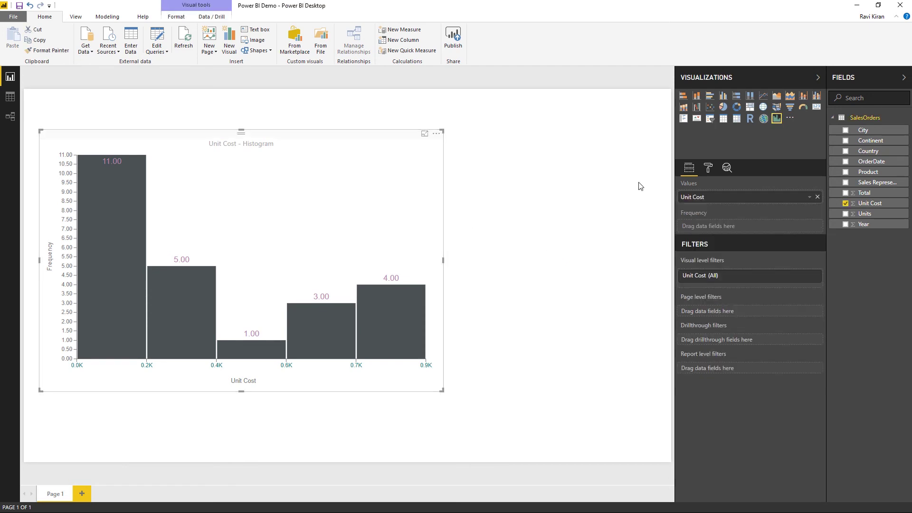
left_click(708, 172)
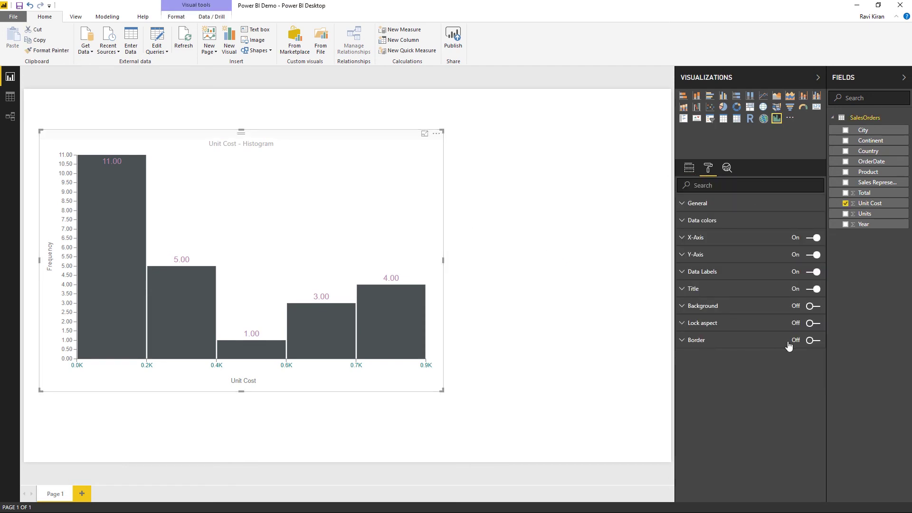
left_click(820, 342)
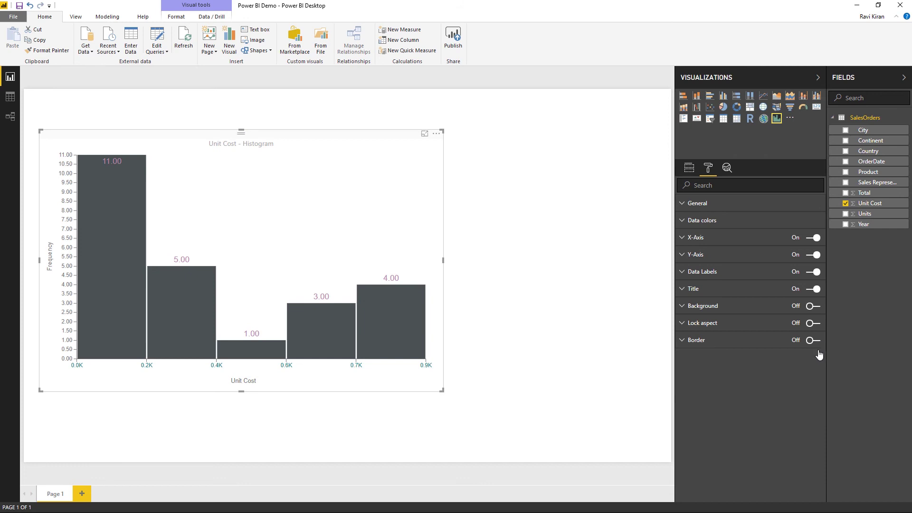
left_click(683, 342)
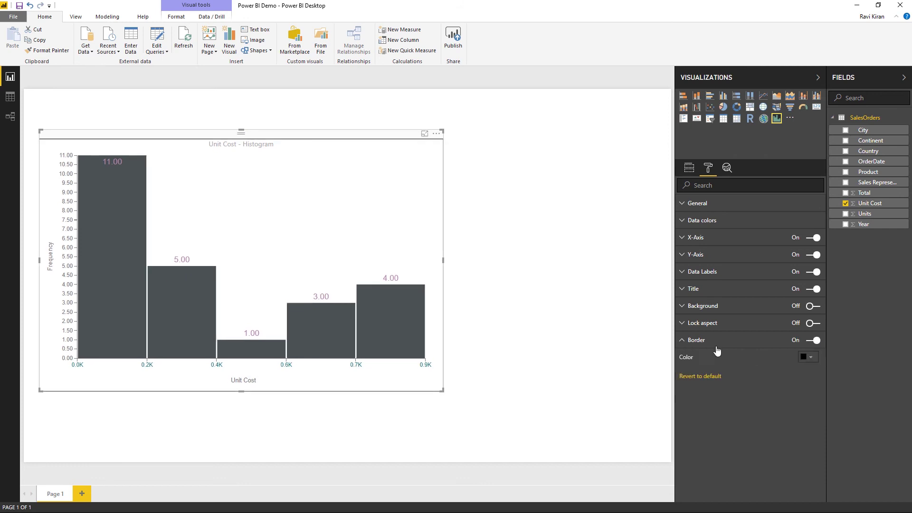
left_click(813, 360)
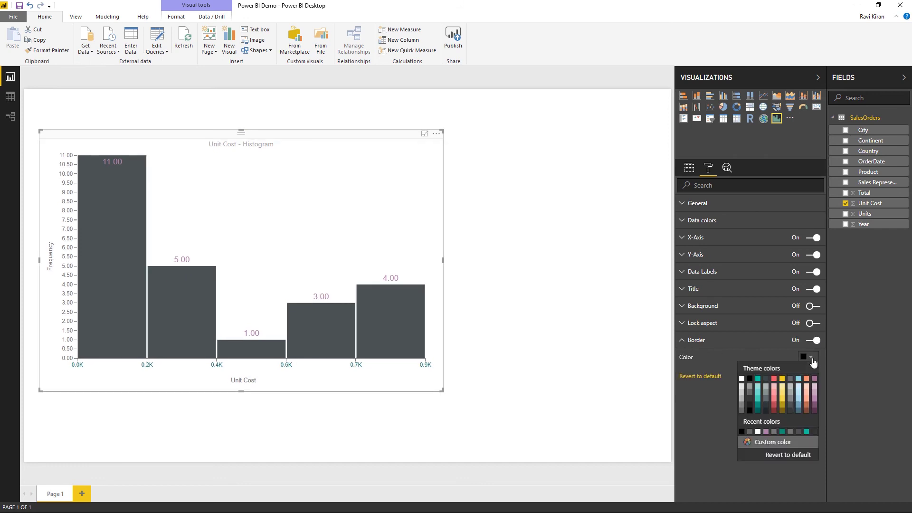
left_click(744, 403)
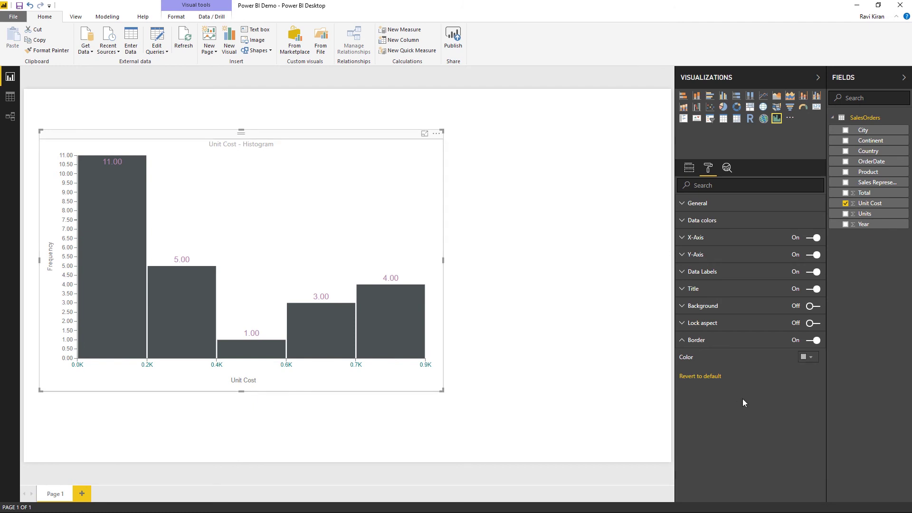
left_click(566, 317)
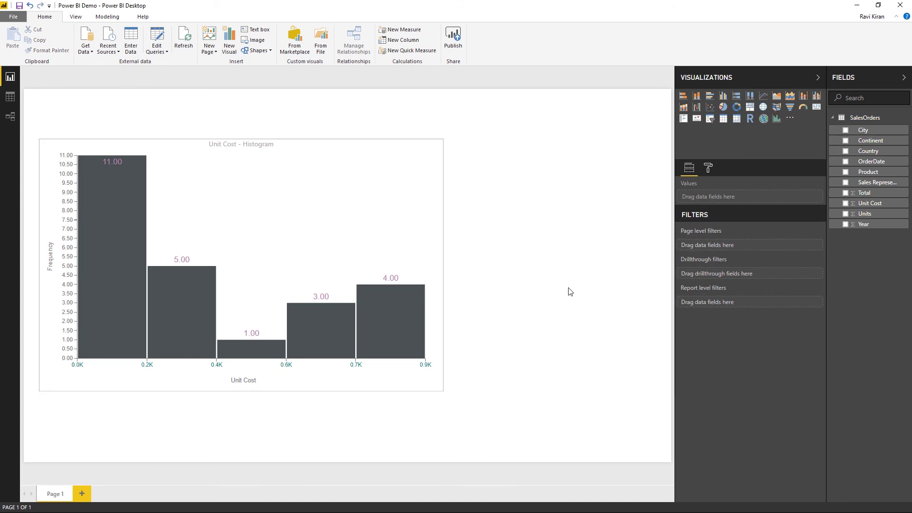